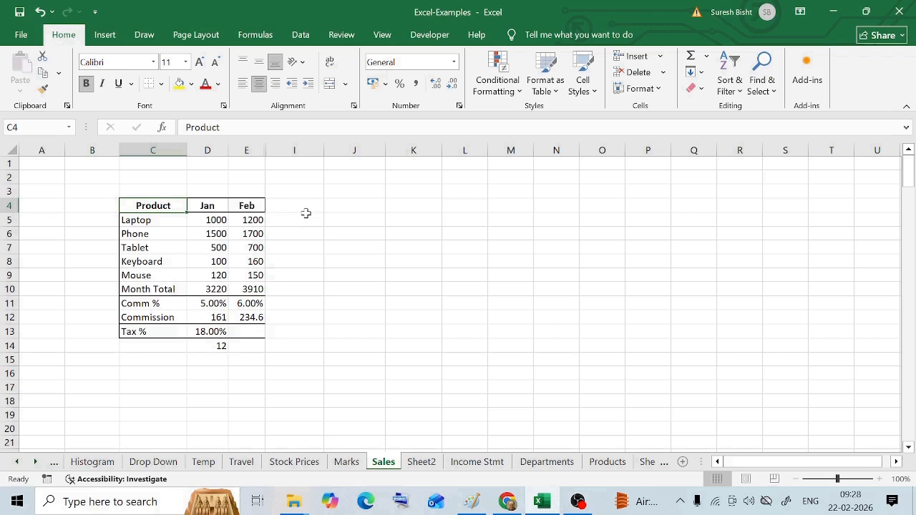
- Calculate Laptop's share of January sales in I5 with =D5/SUM(D5:D9) and format it as a percentage
click(293, 235)
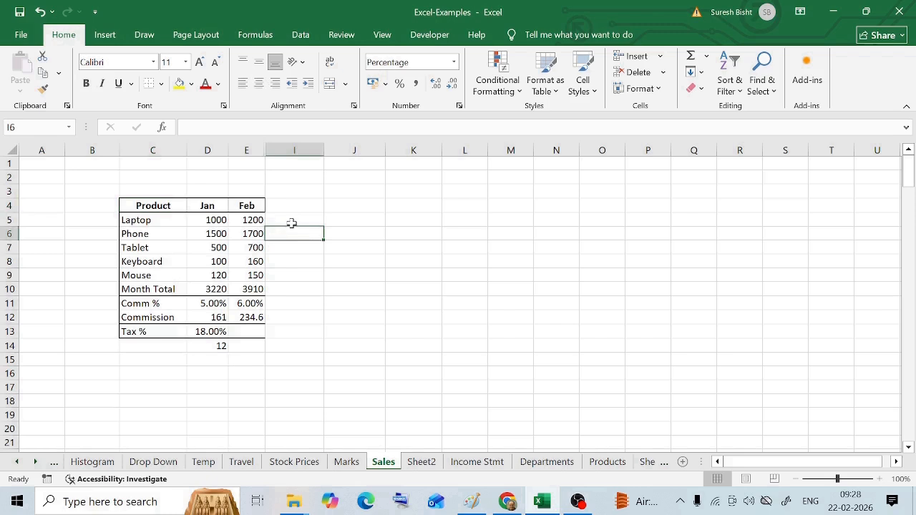
click(292, 222)
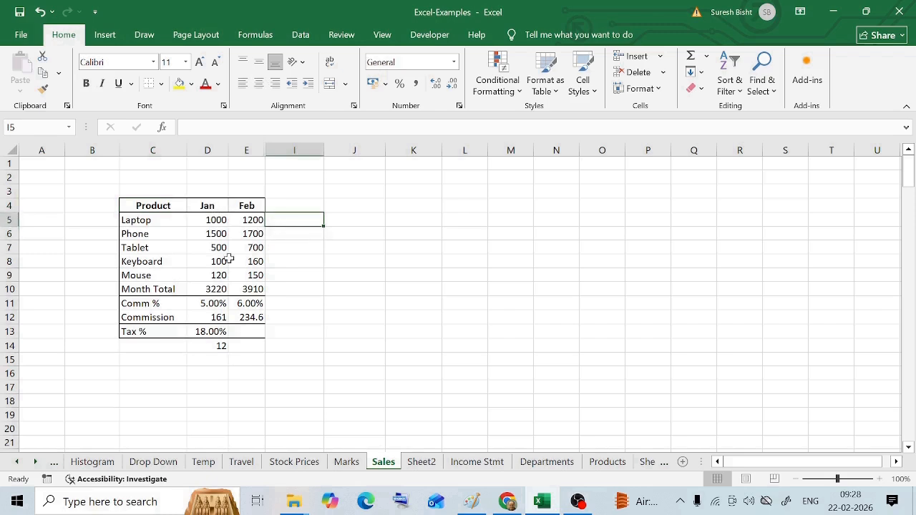
click(210, 221)
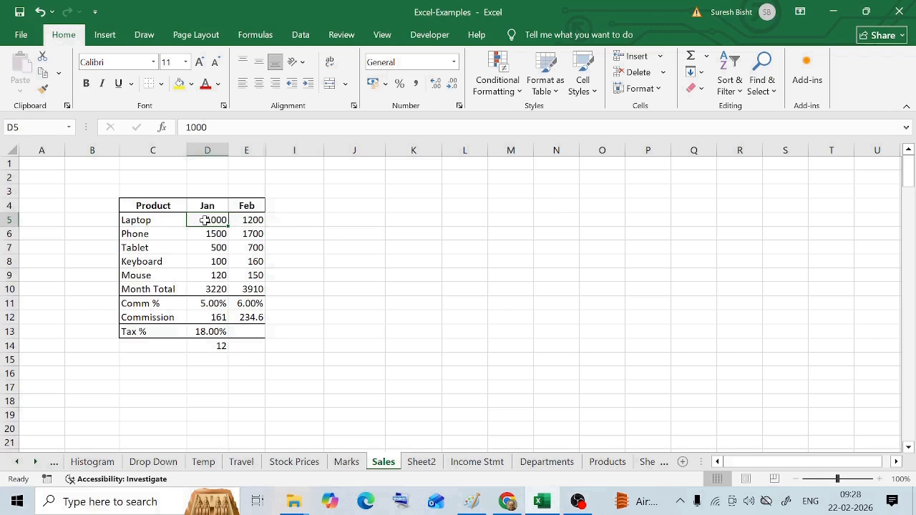
click(294, 221)
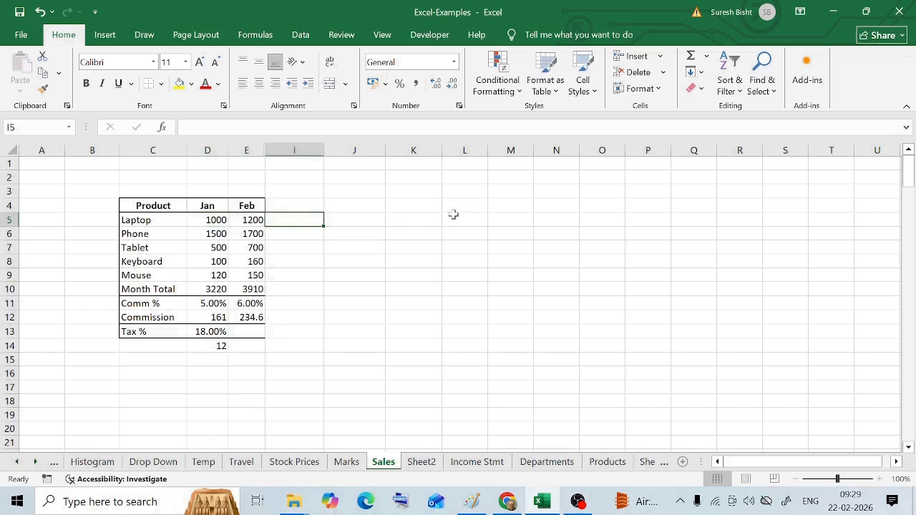
text(=)
click(210, 220)
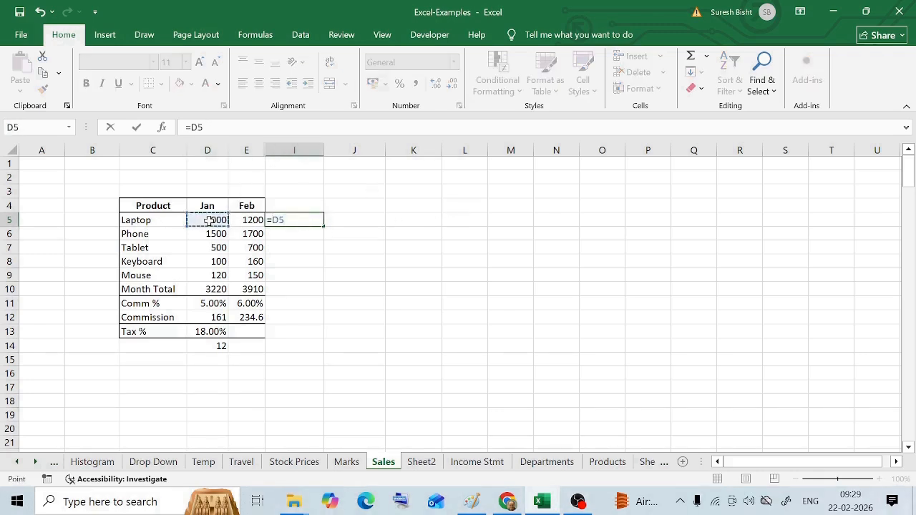
text(/)
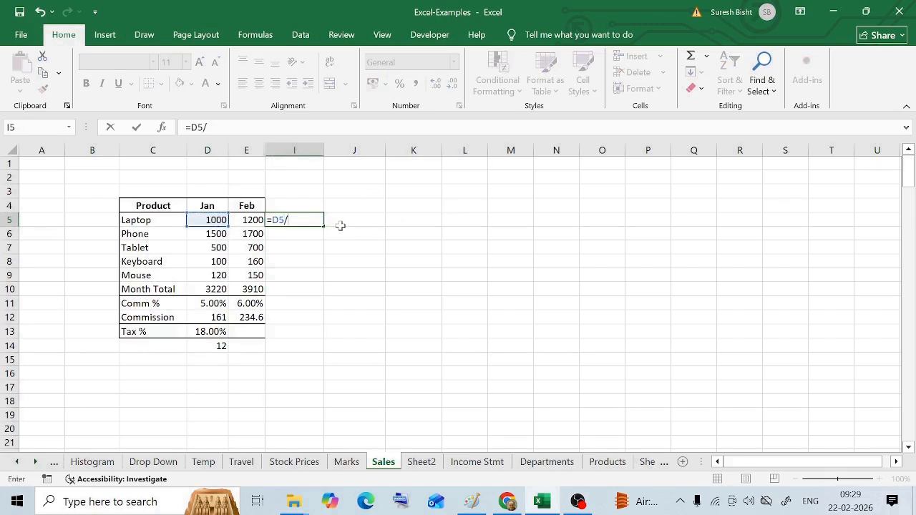
text(Su)
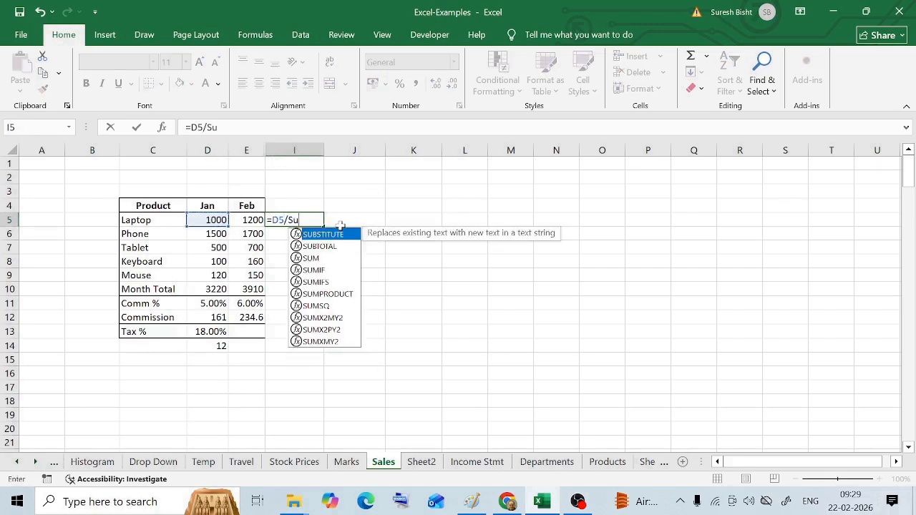
text(m()
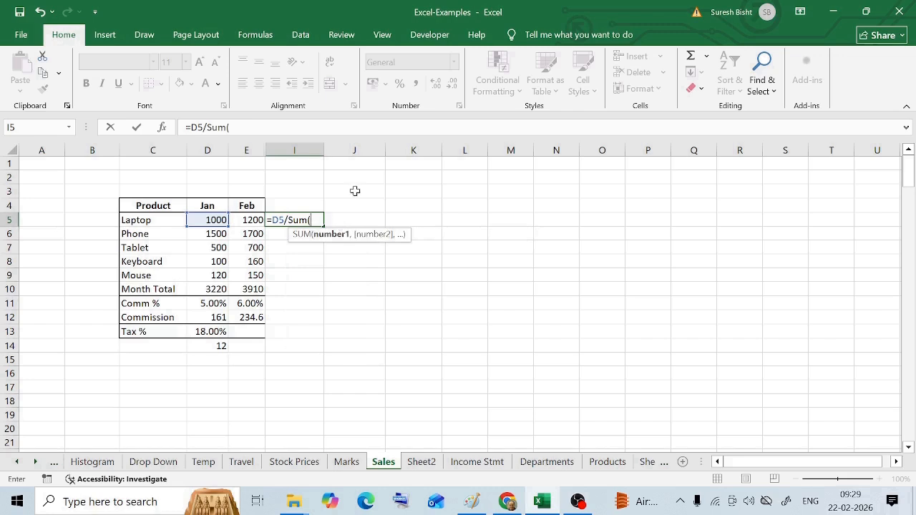
drag(217, 225, 209, 277)
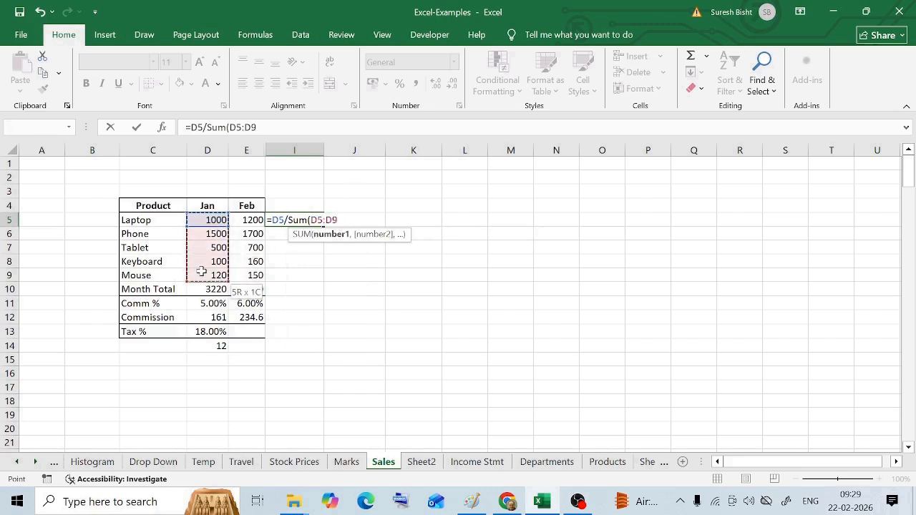
key(ctrl+Return)
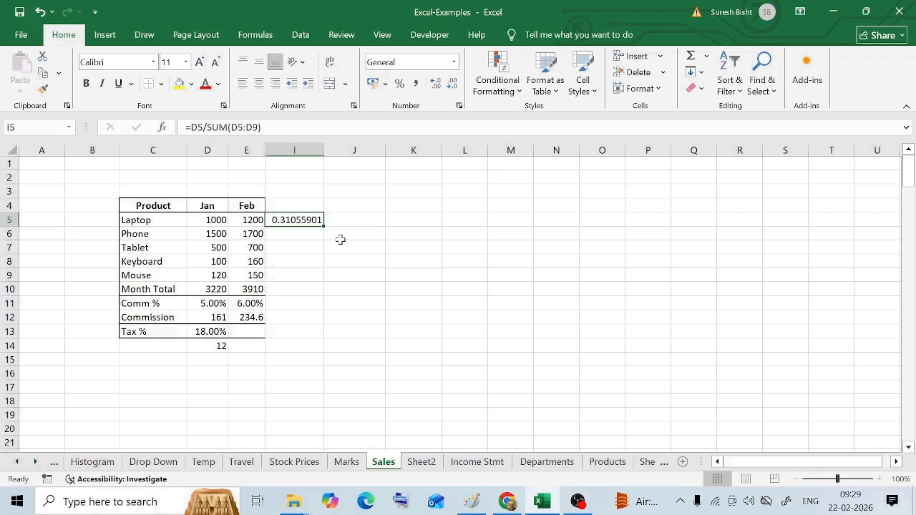
click(399, 85)
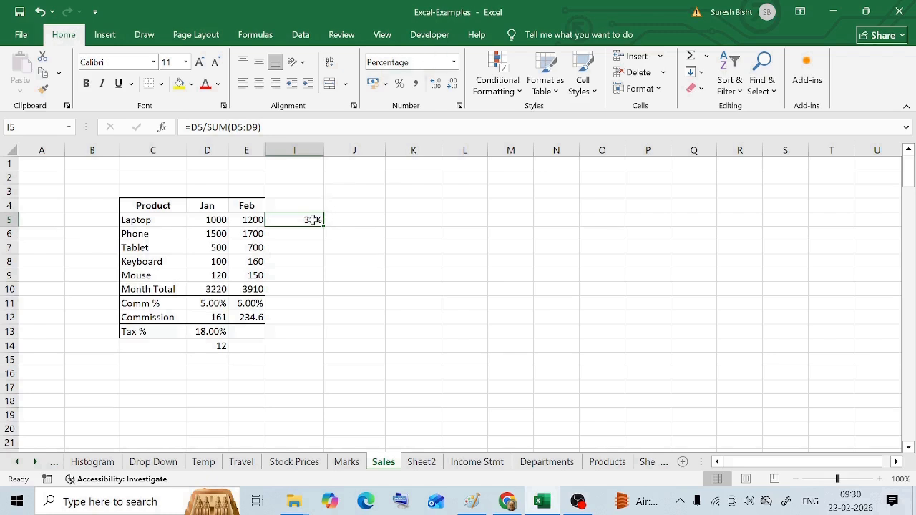
- Examine the January product values and the formula behind the January Month Total in D10
click(302, 244)
drag(217, 220, 214, 279)
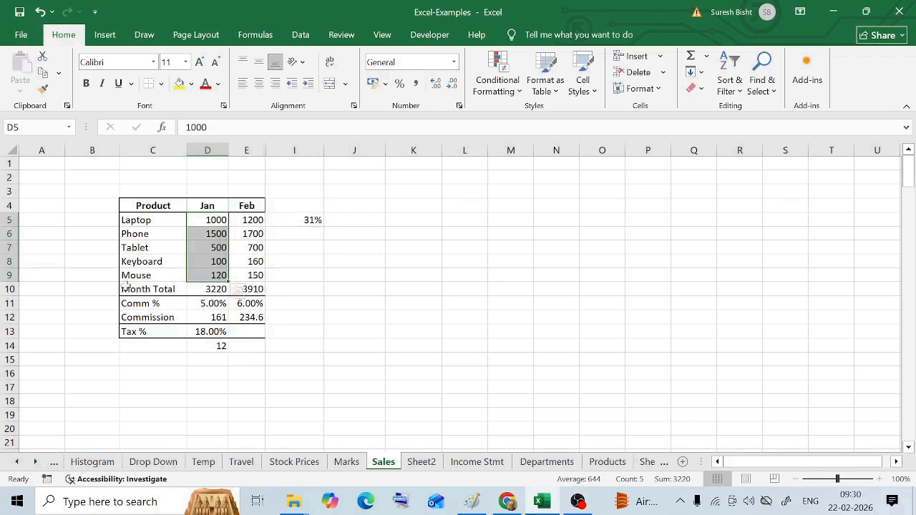
click(247, 234)
drag(214, 219, 218, 275)
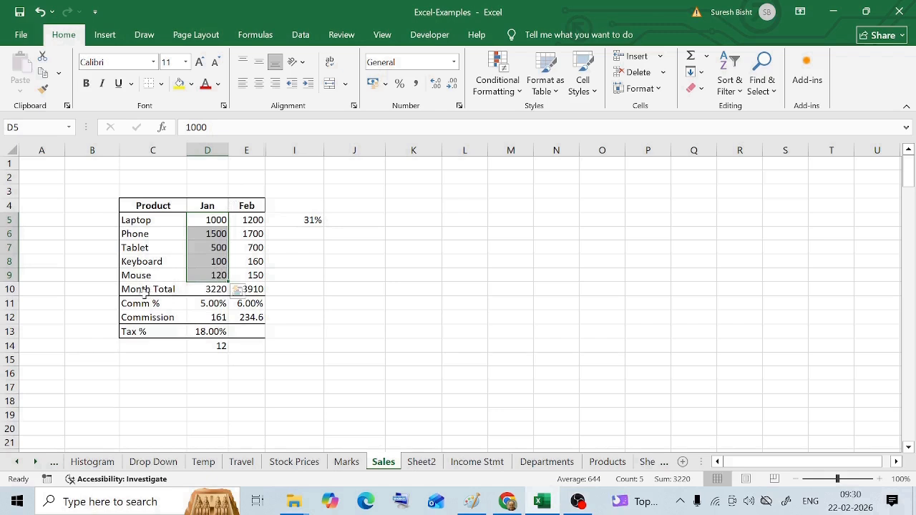
click(182, 289)
click(200, 287)
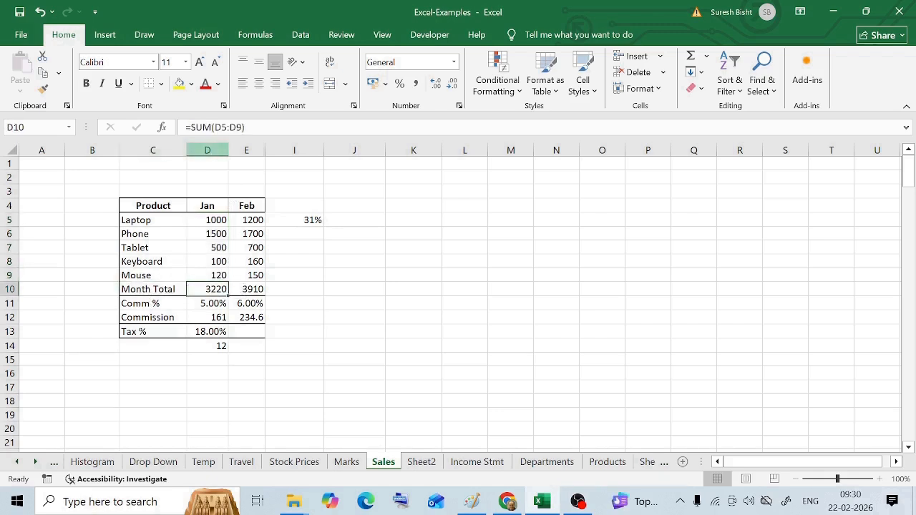
key(F2)
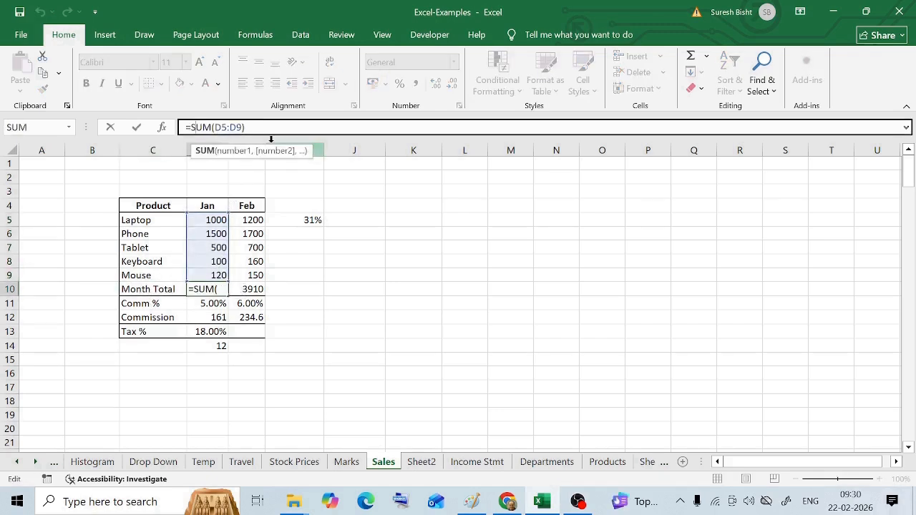
key(Escape)
click(163, 289)
click(208, 289)
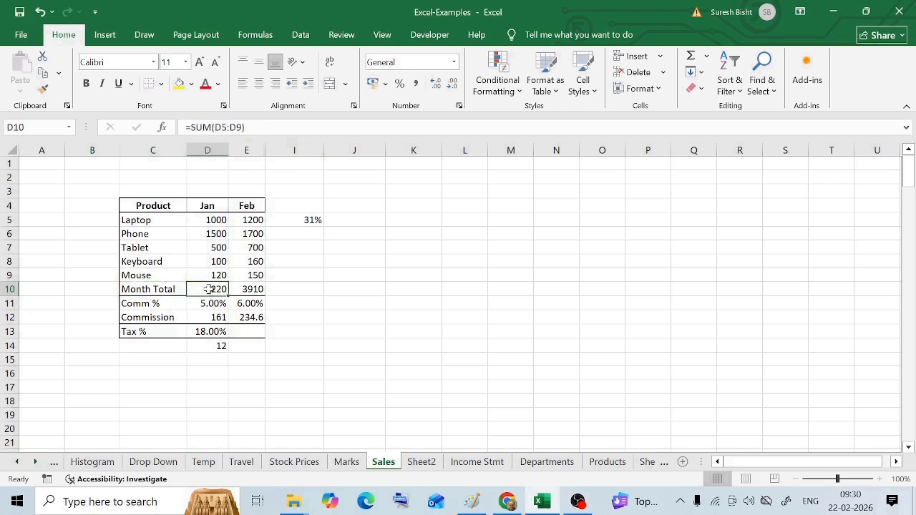
- Replace the SUM part of the I5 formula with the Month Total cell, making it =D5/D10
click(300, 219)
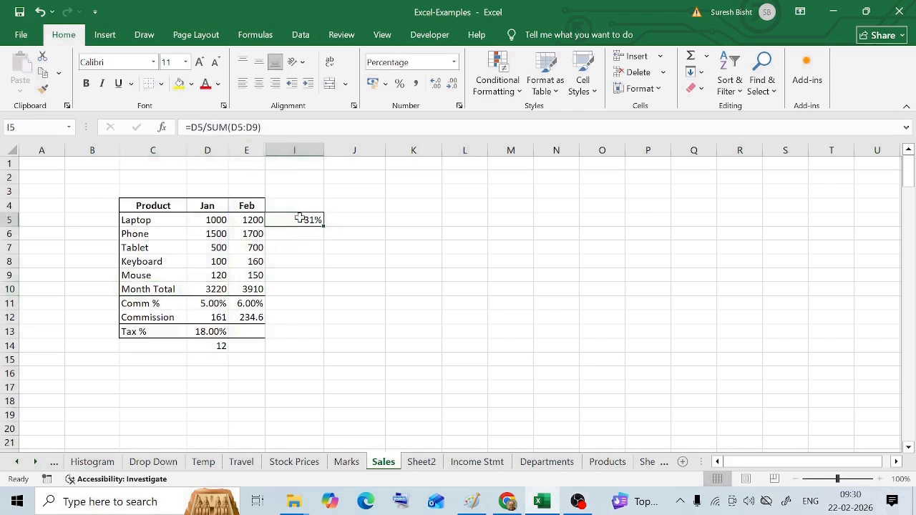
key(F2)
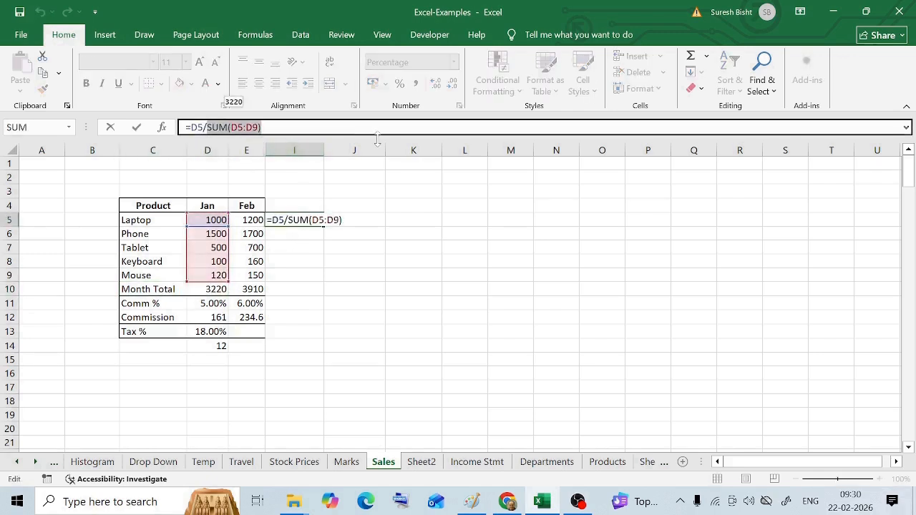
key(BackSpace)
key(BackSpace)
key(BackSpace)
key(BackSpace)
key(BackSpace)
key(BackSpace)
key(BackSpace)
key(BackSpace)
key(BackSpace)
key(BackSpace)
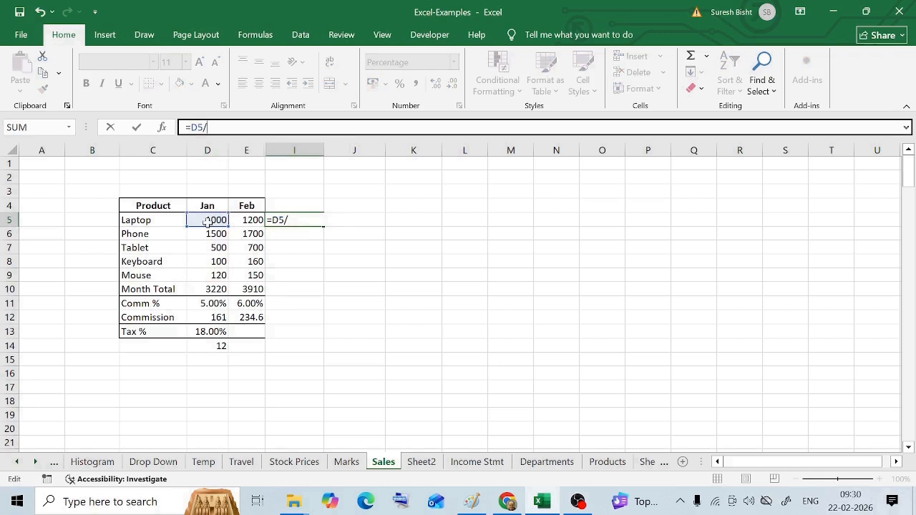
click(213, 289)
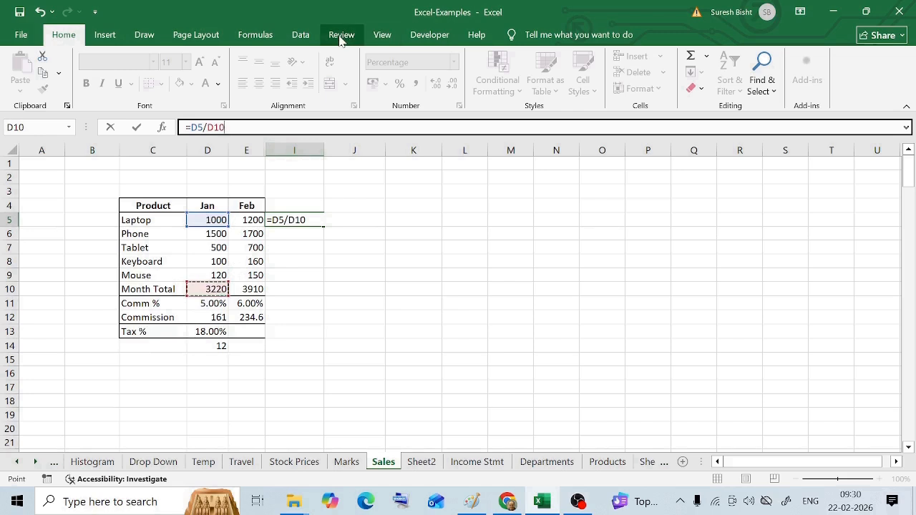
key(Return)
- Fill the I5 formula down through I9 and inspect how the references shift in the copied cells
click(303, 219)
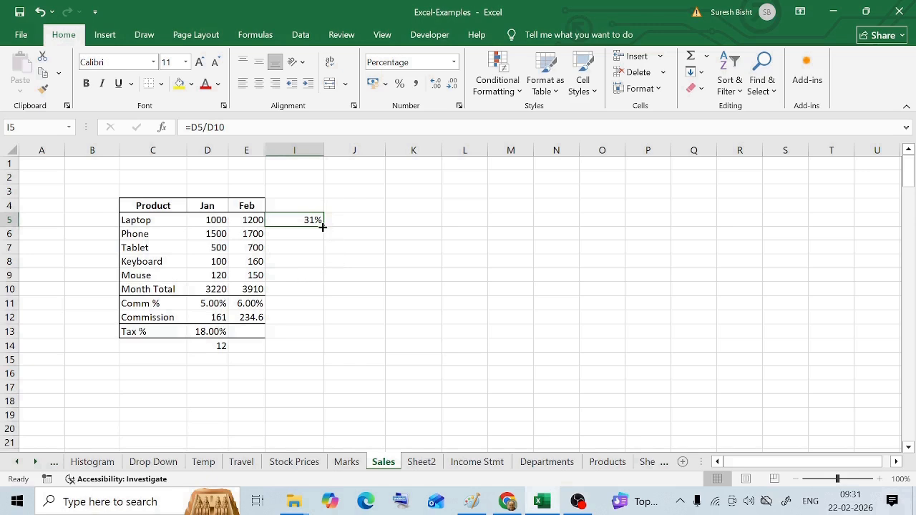
drag(324, 225, 320, 279)
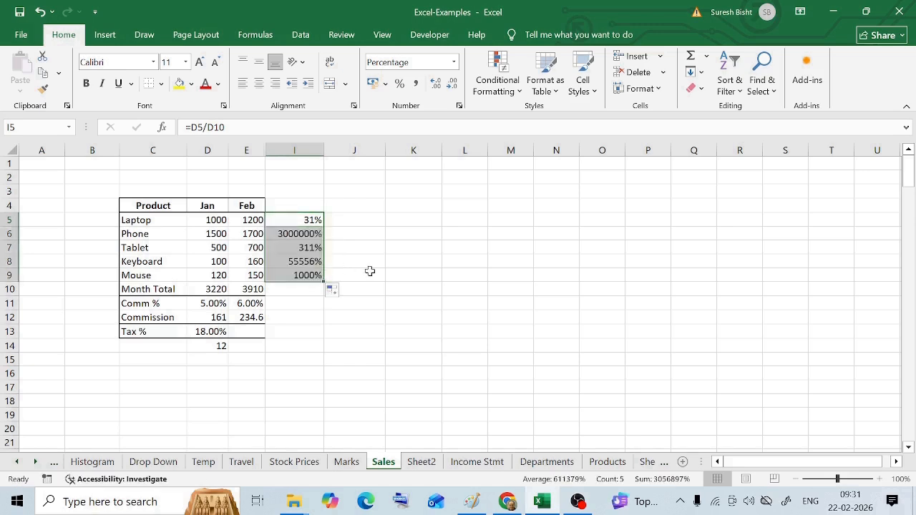
click(308, 218)
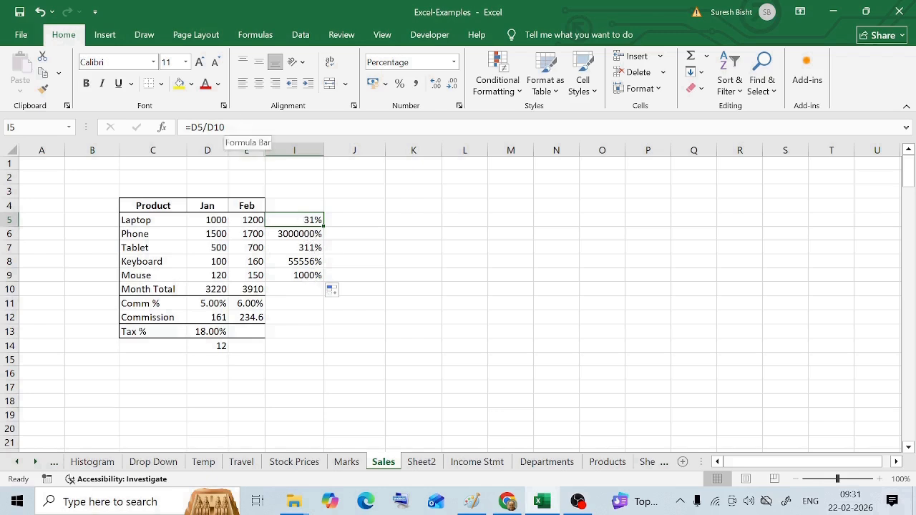
click(304, 233)
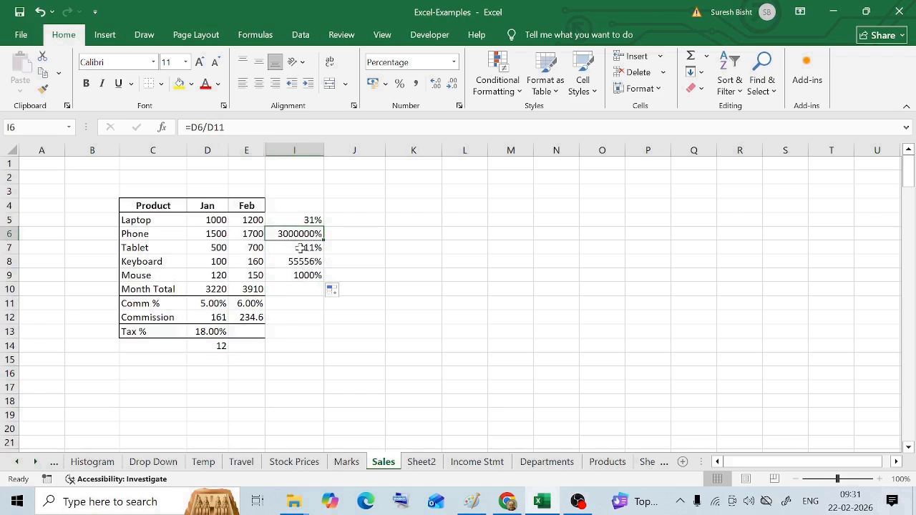
click(302, 246)
click(298, 263)
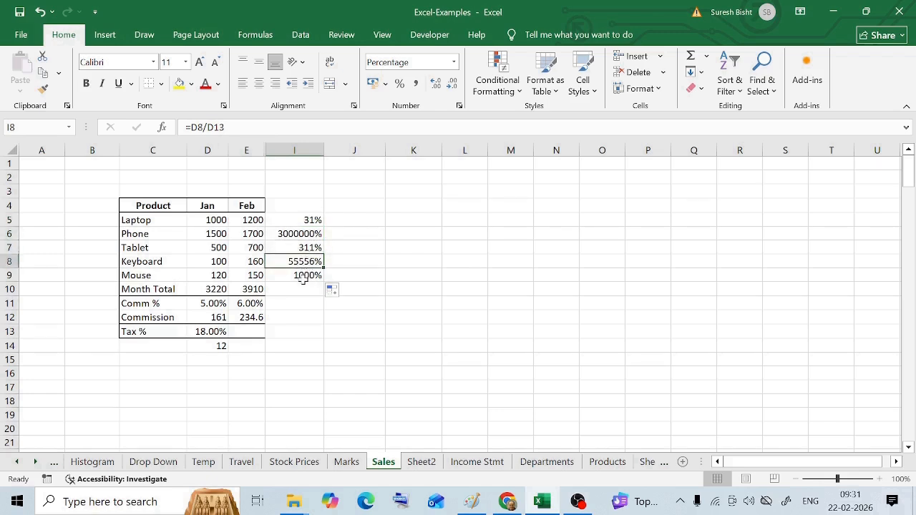
click(311, 220)
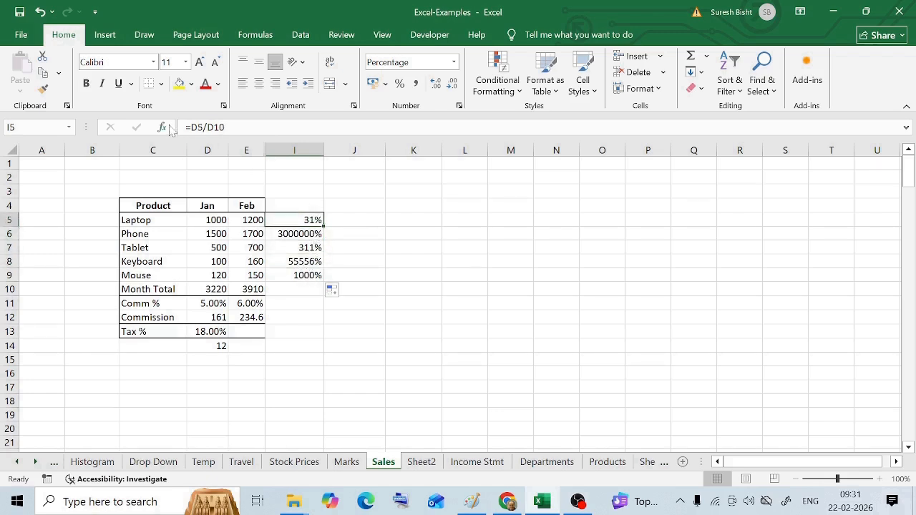
click(214, 289)
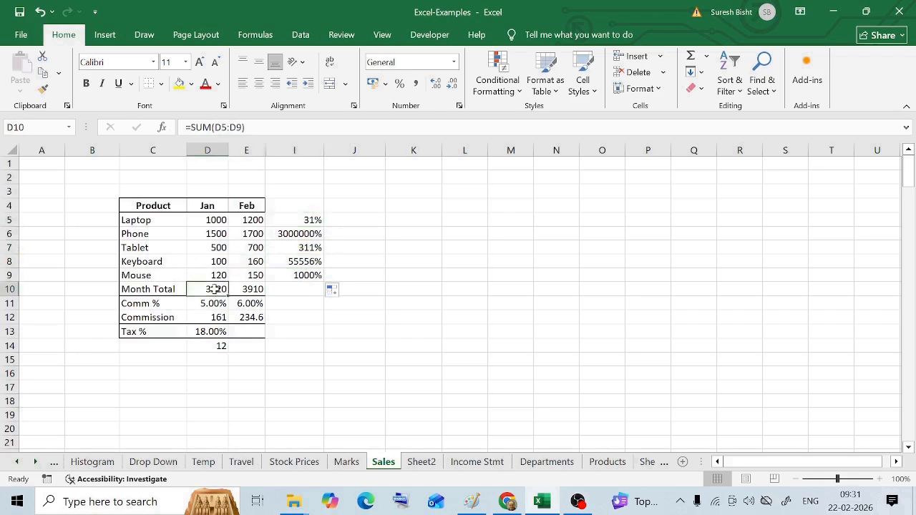
- Make the Month Total reference in the I5 formula absolute, giving =D5/$D$10
click(306, 218)
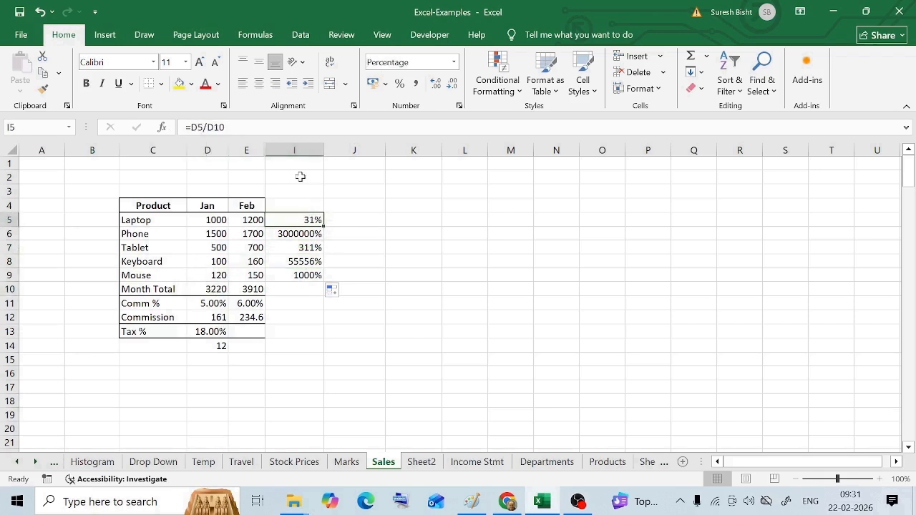
click(206, 127)
text($)
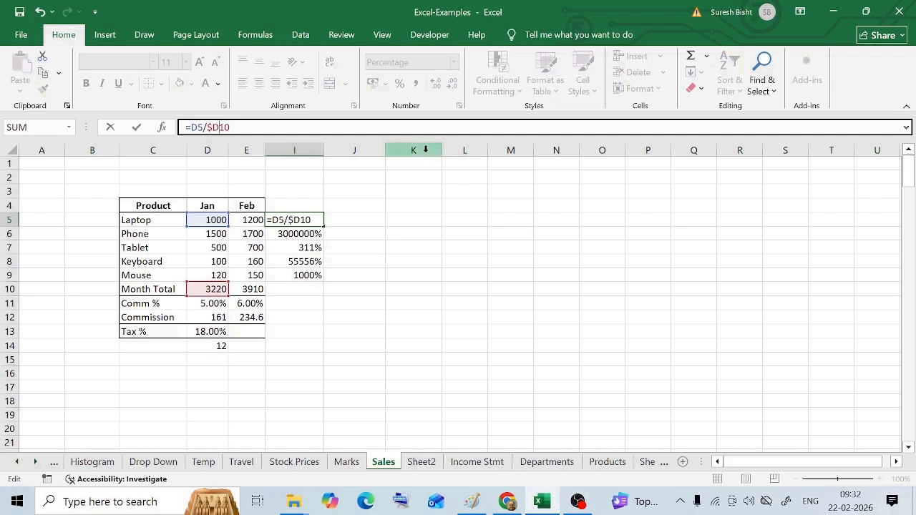
key(Right)
text($)
key(Return)
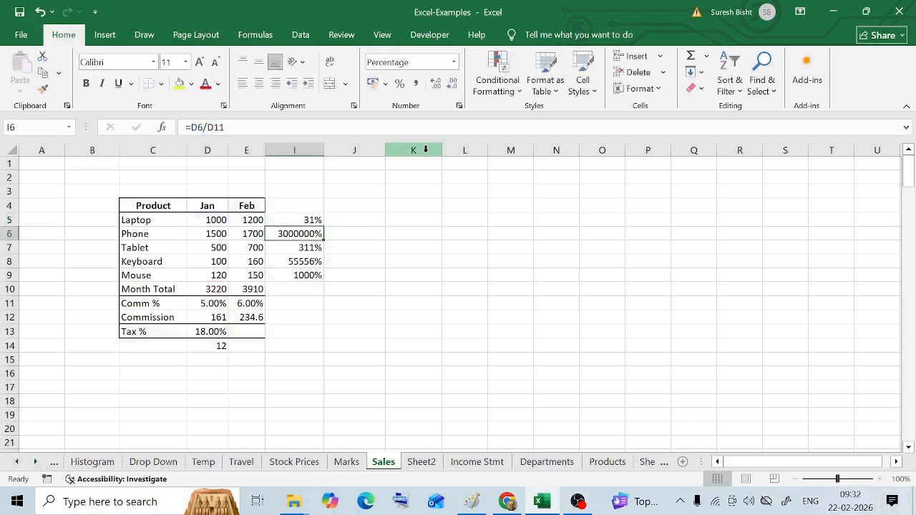
key(Up)
click(206, 127)
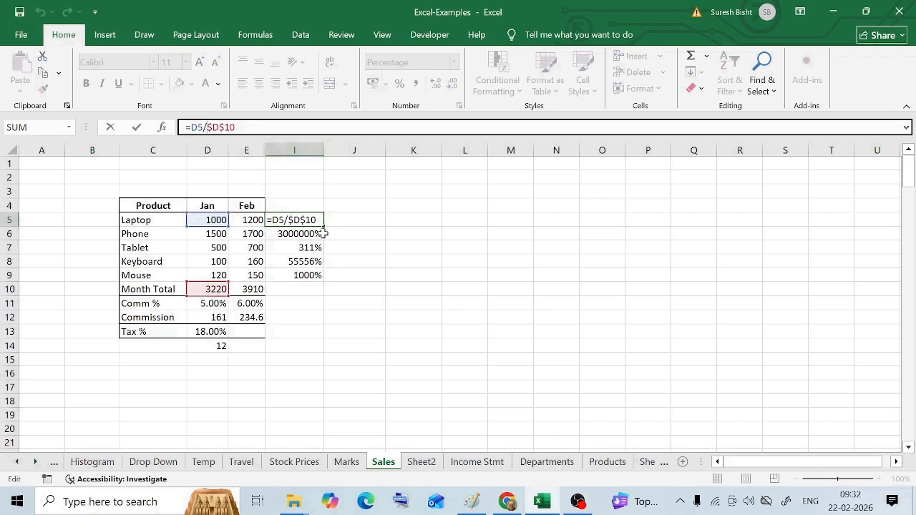
key(Escape)
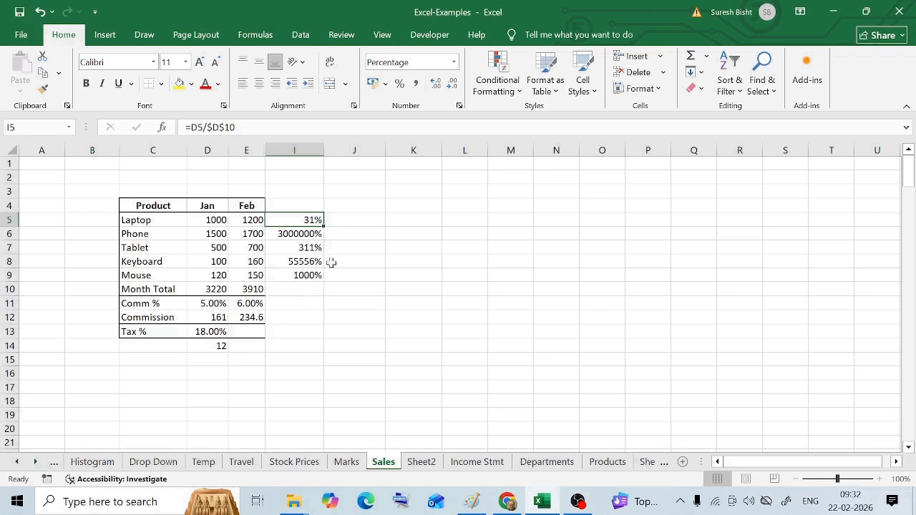
- Fill the absolute-reference formula from I5 down through I9 and check the copied formula in the Phone row
click(301, 235)
click(305, 260)
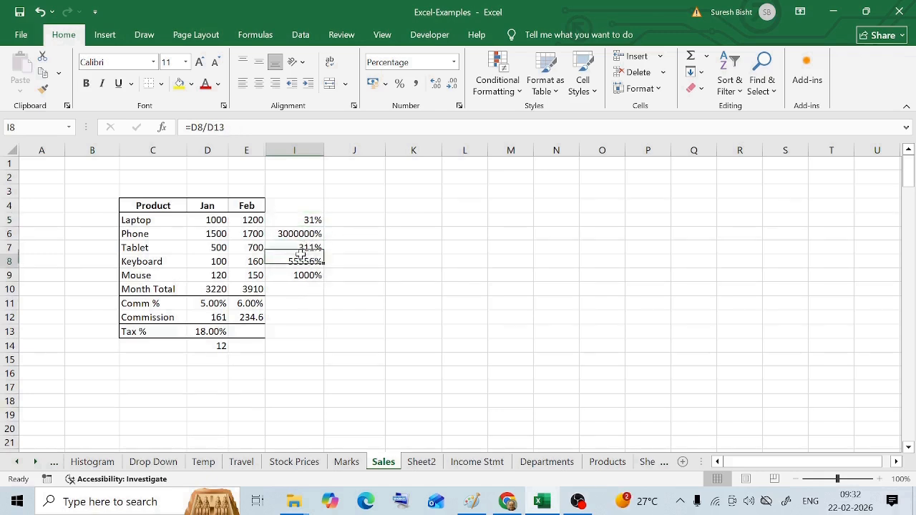
click(309, 221)
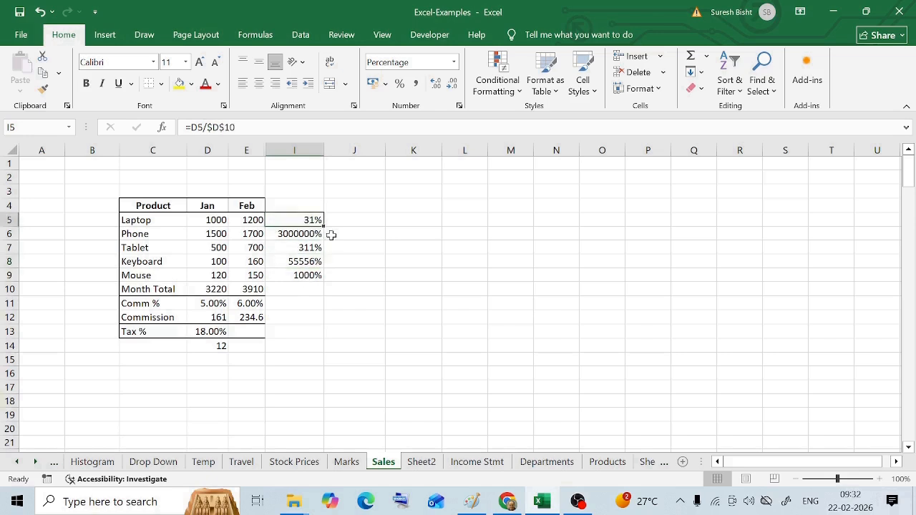
drag(325, 228, 324, 280)
click(306, 236)
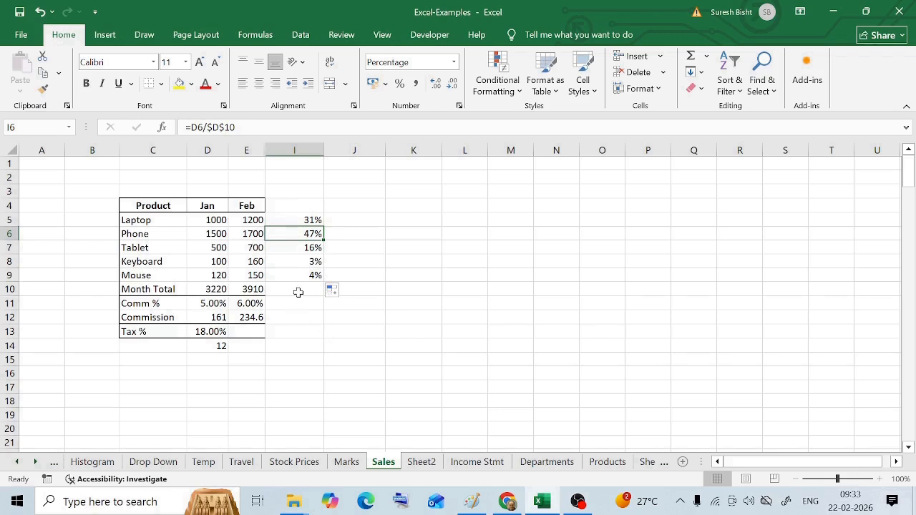
- Check the share formulas in the Laptop and Mouse rows and review the Percentage number format for the Mouse share
click(306, 221)
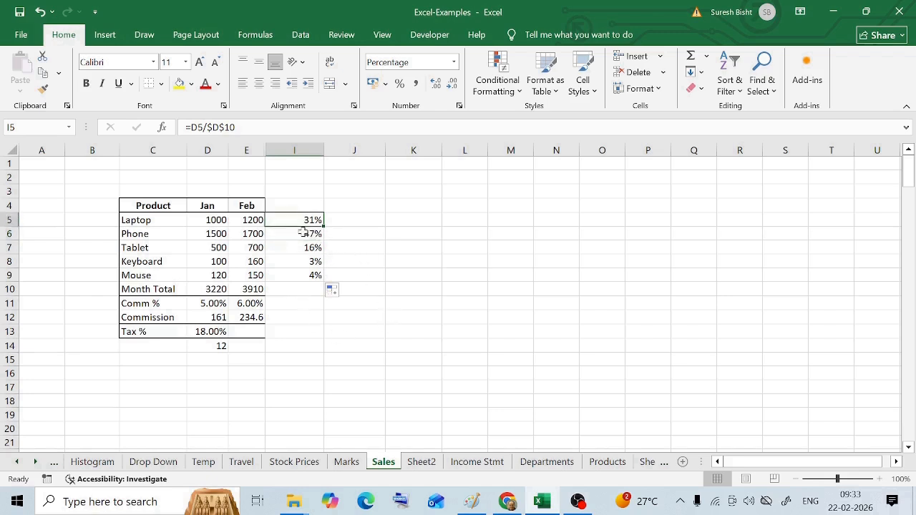
click(299, 274)
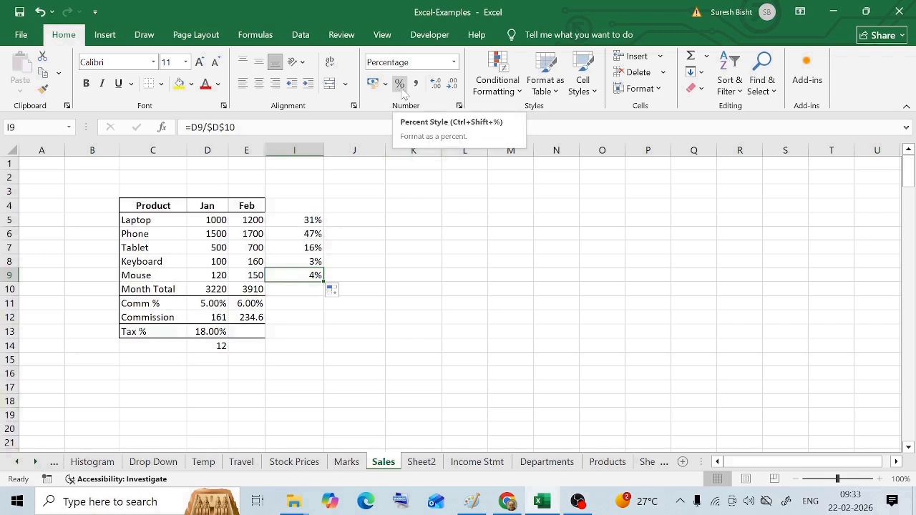
click(454, 63)
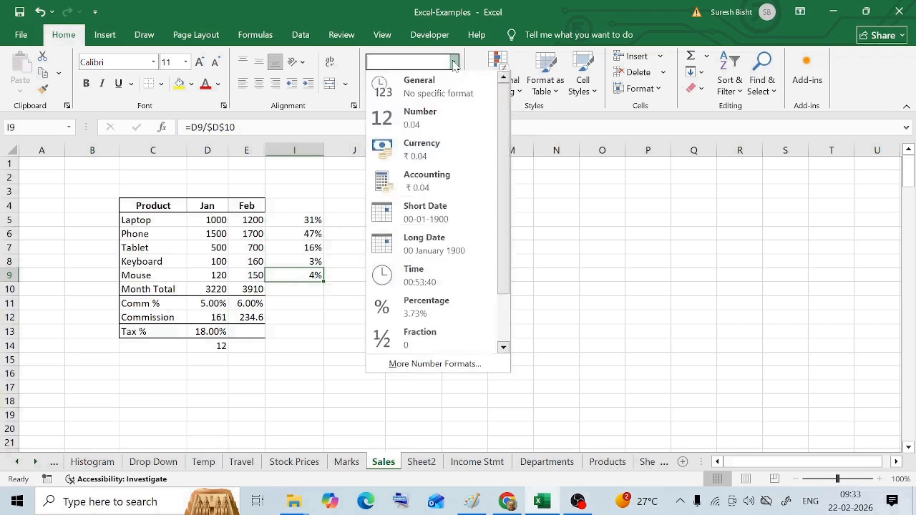
click(423, 309)
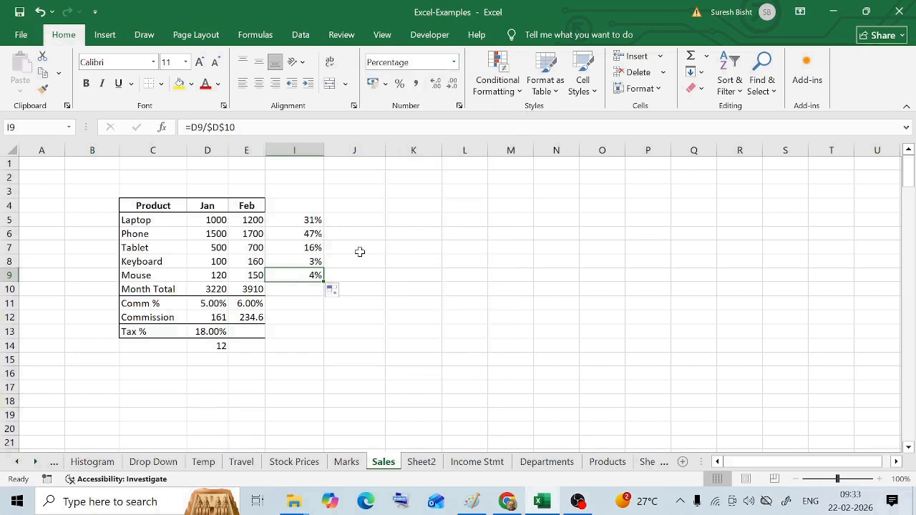
- Examine the January sales values, the Month Total formula and the absolute-reference share formula in the Laptop row
click(211, 220)
click(207, 247)
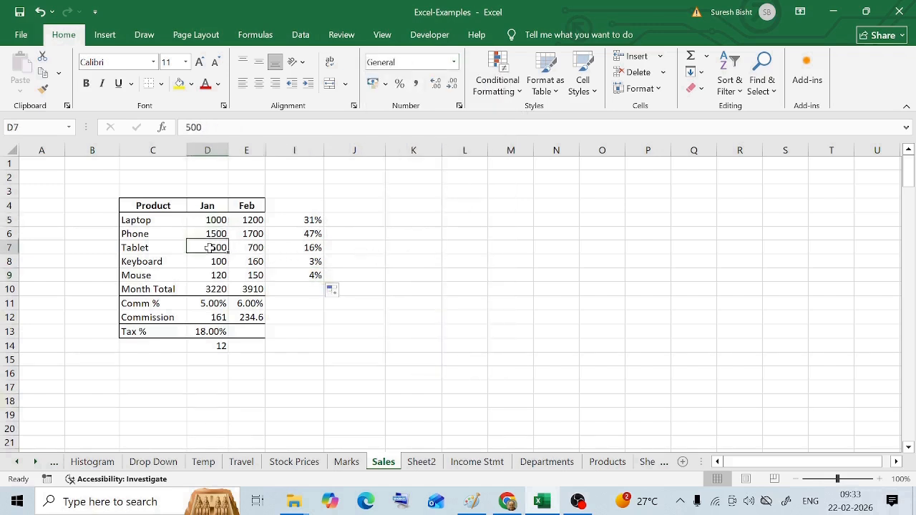
click(207, 278)
click(213, 251)
click(216, 235)
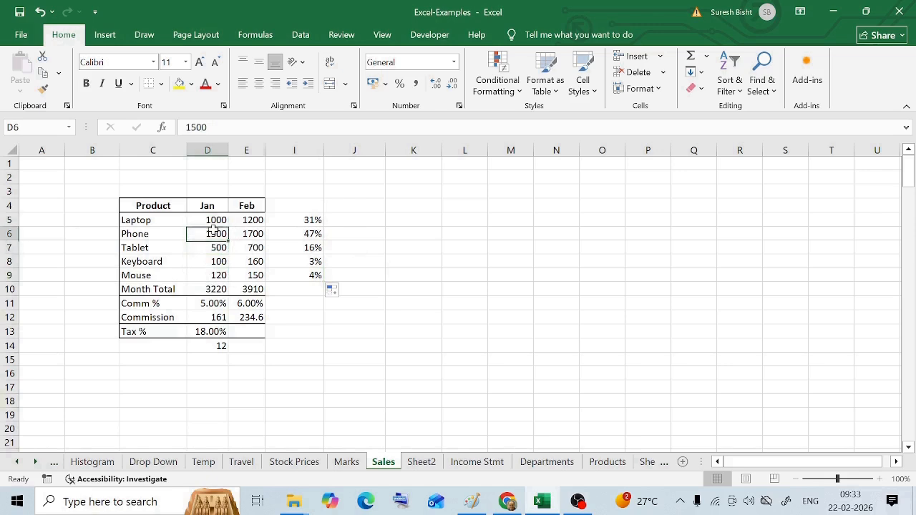
click(218, 216)
click(215, 285)
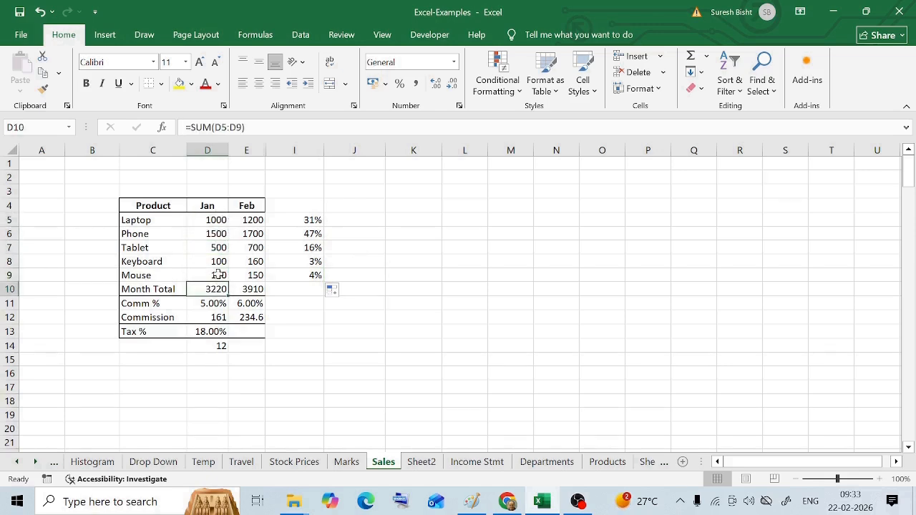
click(212, 221)
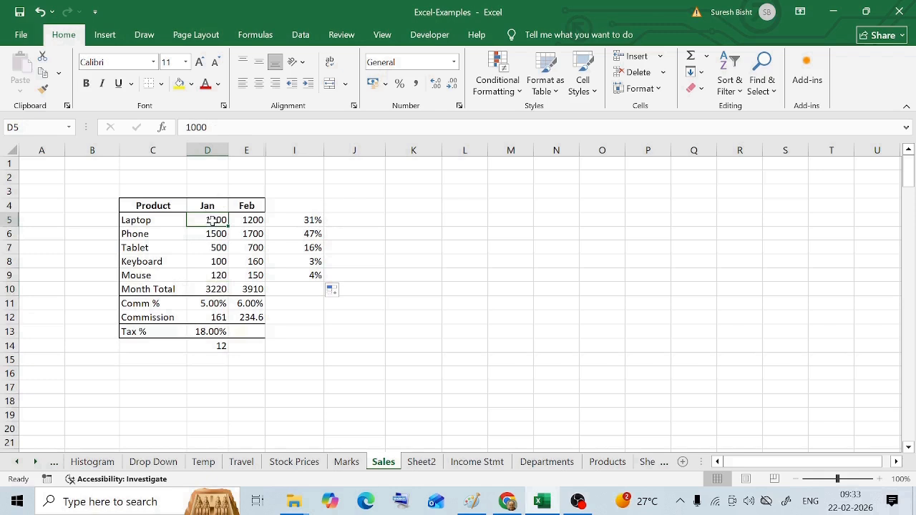
click(302, 265)
click(308, 219)
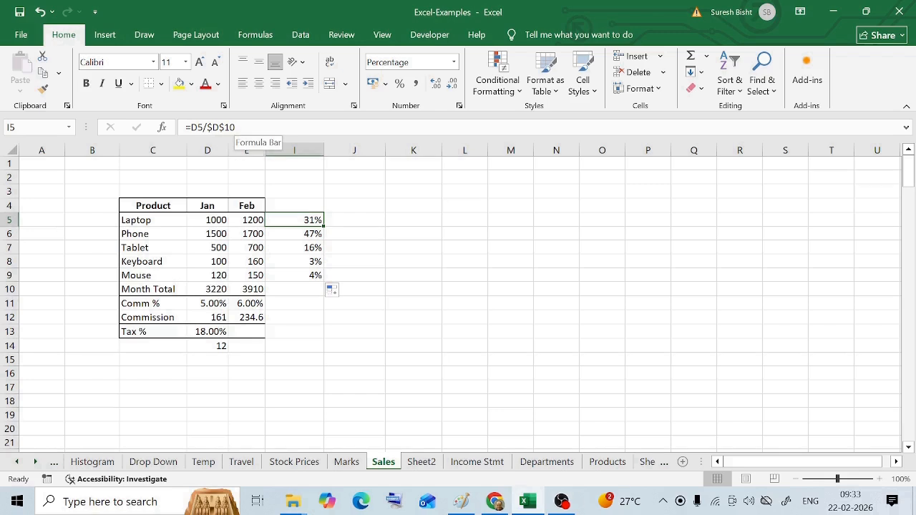
click(314, 308)
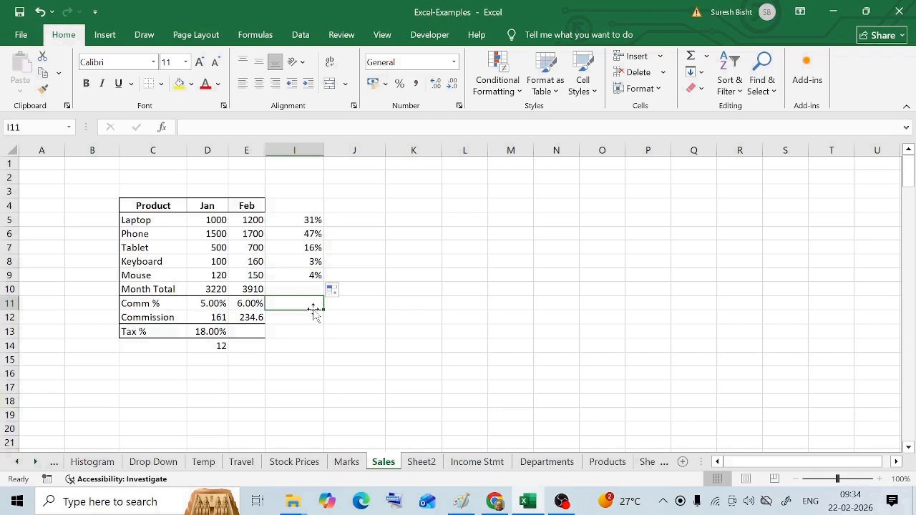
- Create a PivotTable from Sales range C4:D10 on a new worksheet, with Product as rows and the sum of Jan as values
drag(143, 205, 214, 280)
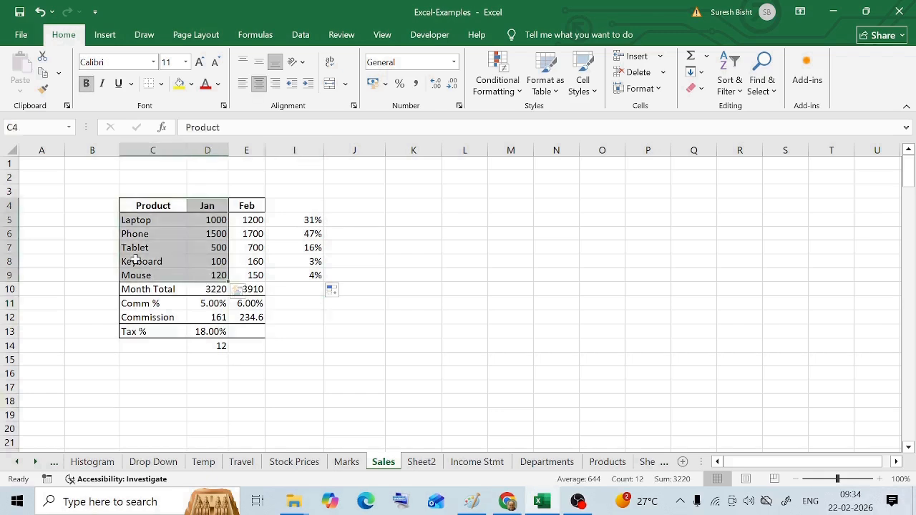
click(102, 35)
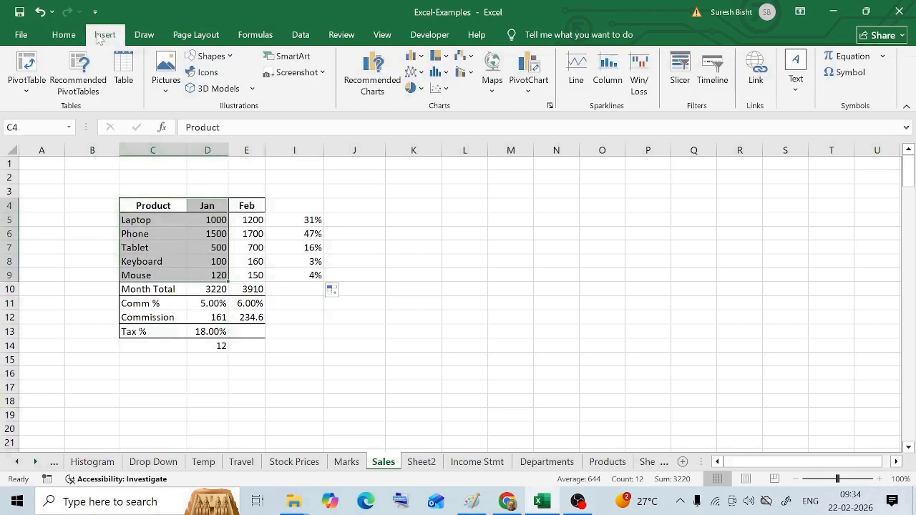
key(shift+Down)
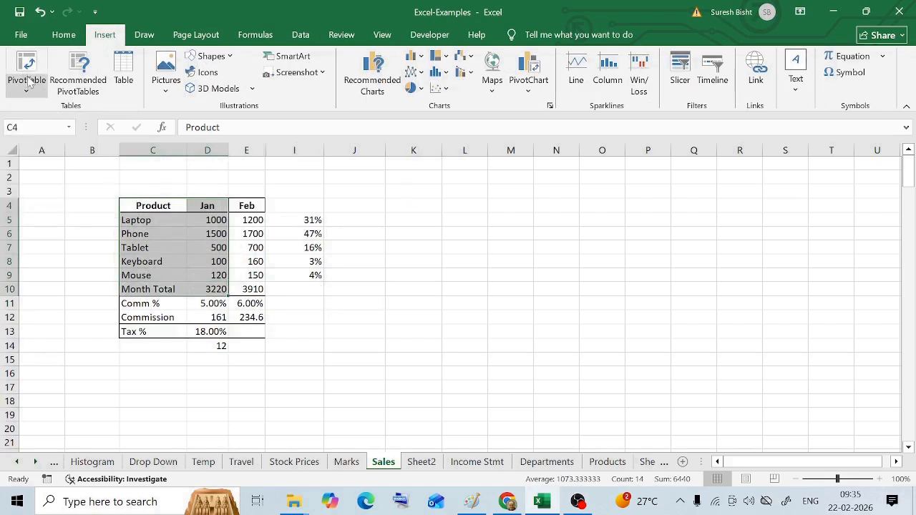
click(28, 83)
click(94, 111)
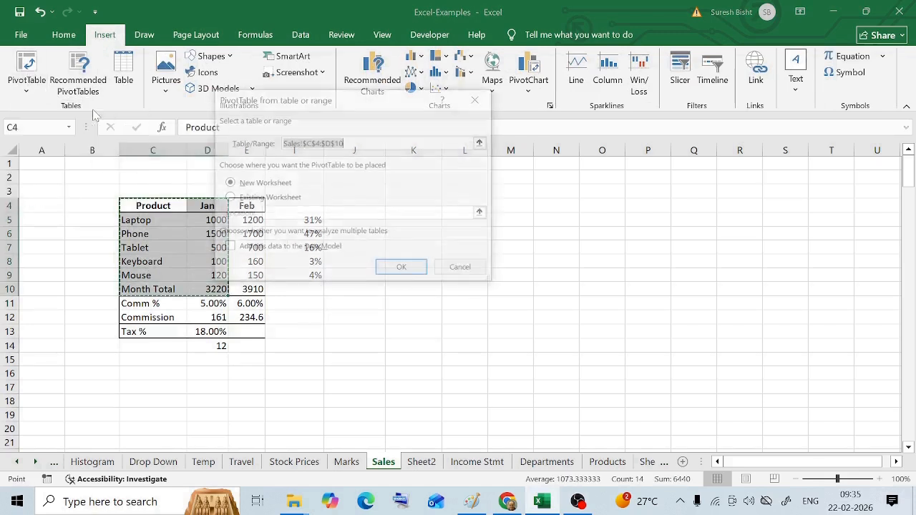
click(394, 276)
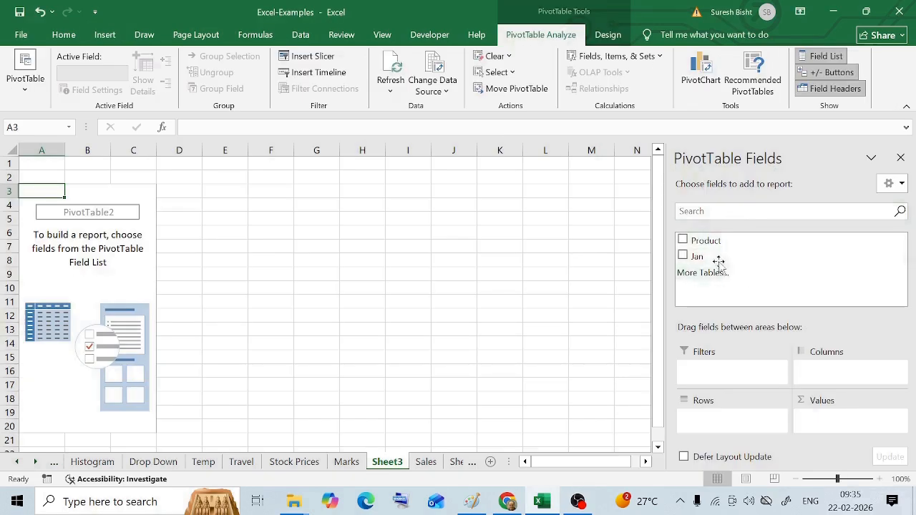
click(682, 241)
click(682, 256)
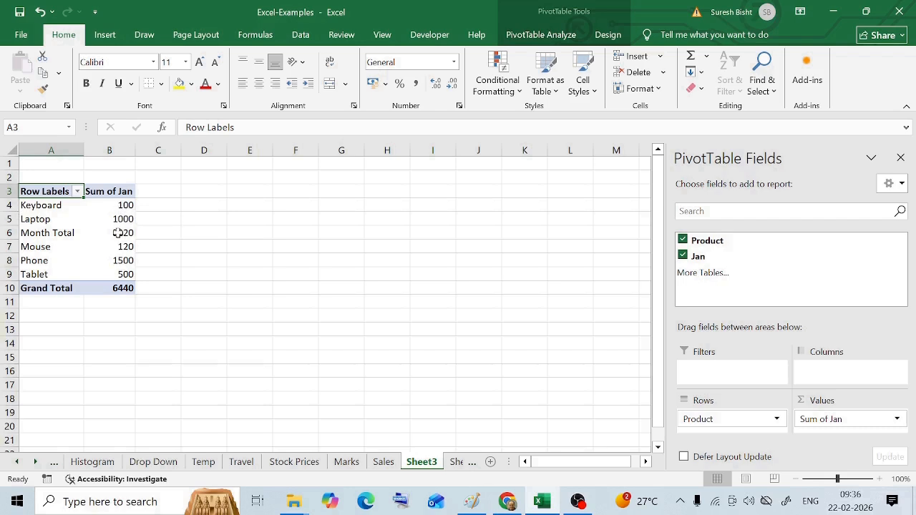
- Show the PivotTable's Sum of Jan values as % of Grand Total
click(122, 205)
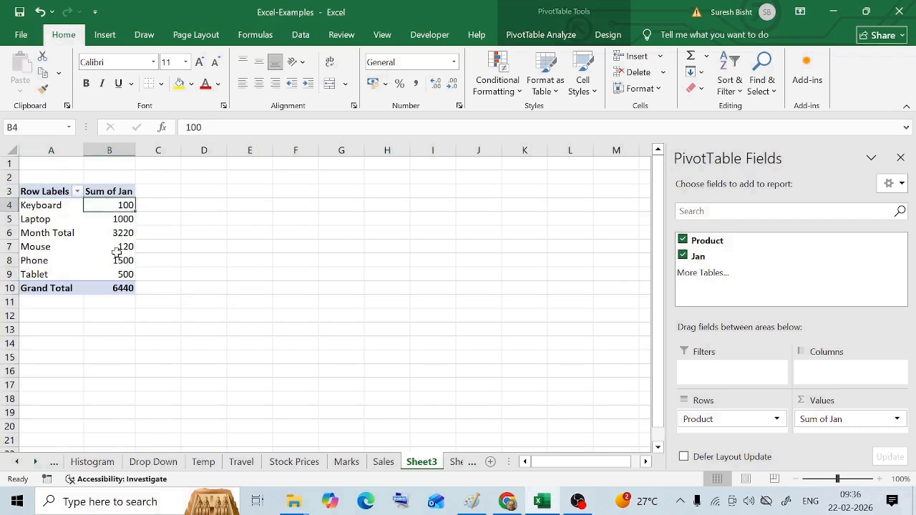
right_click(90, 206)
mouse_move(243, 387)
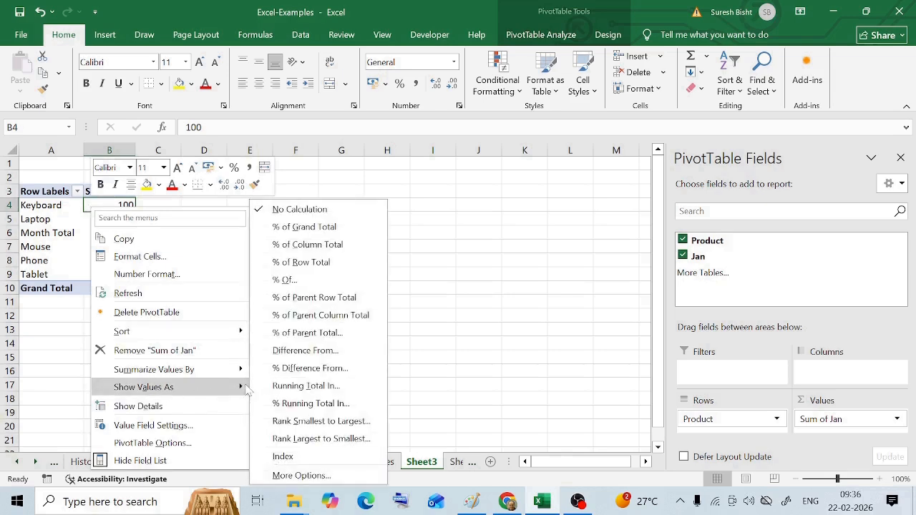
click(313, 230)
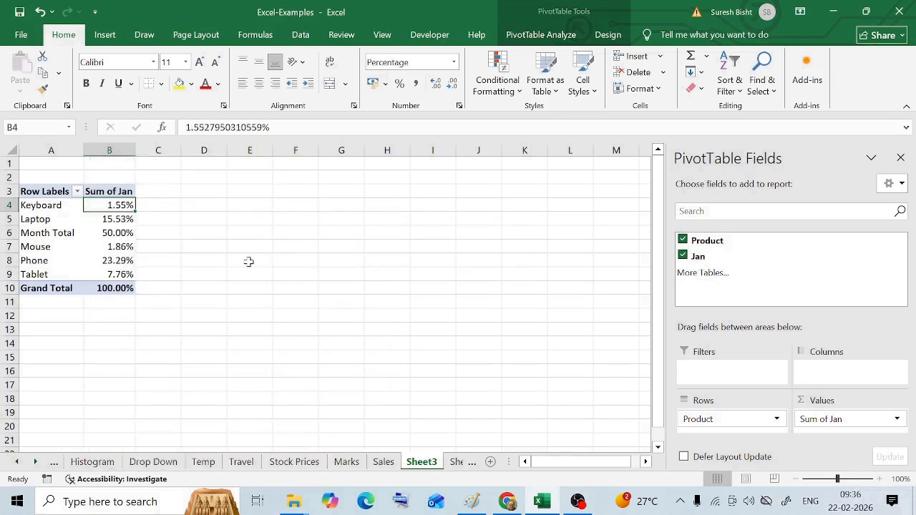